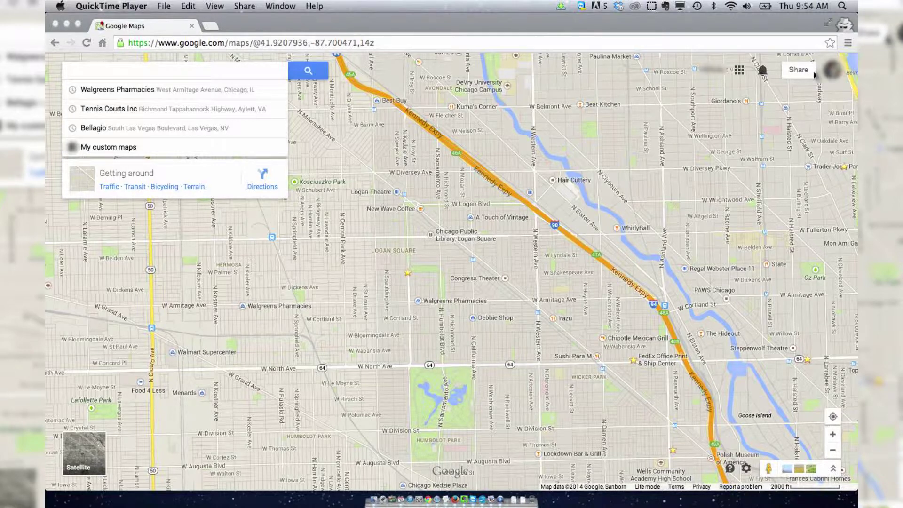
Step: Bring the Chrome window with the Chicago Logan Square street map to the front
click(109, 148)
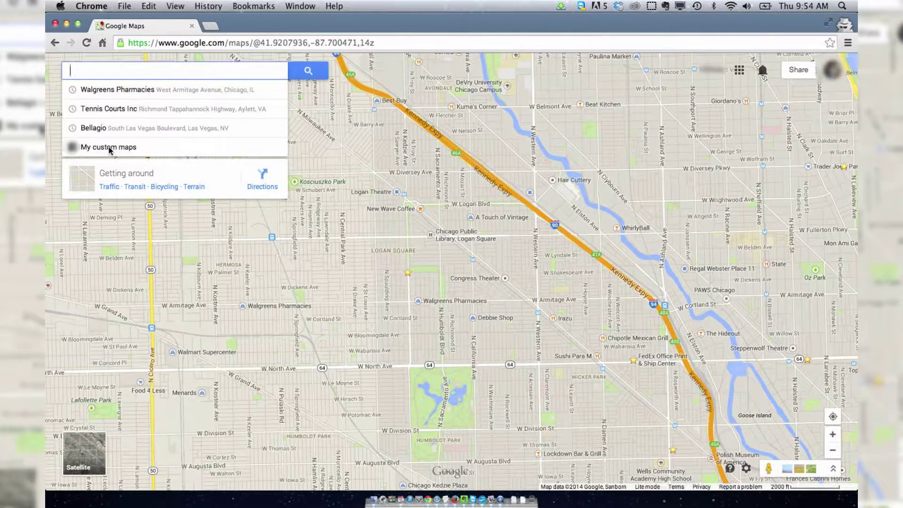
Step: Create a new custom map and save it with the title 'My Dive Bar Pub Crawl'
click(108, 149)
click(261, 104)
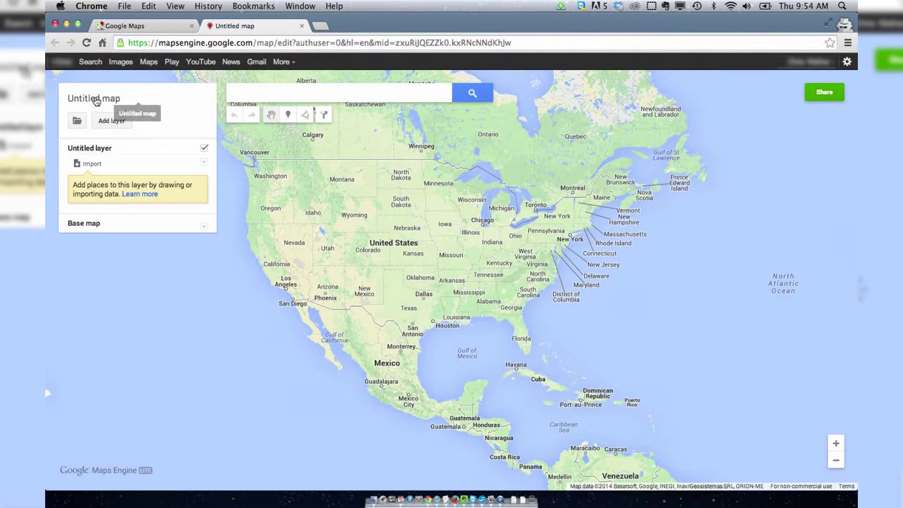
click(96, 99)
text(My)
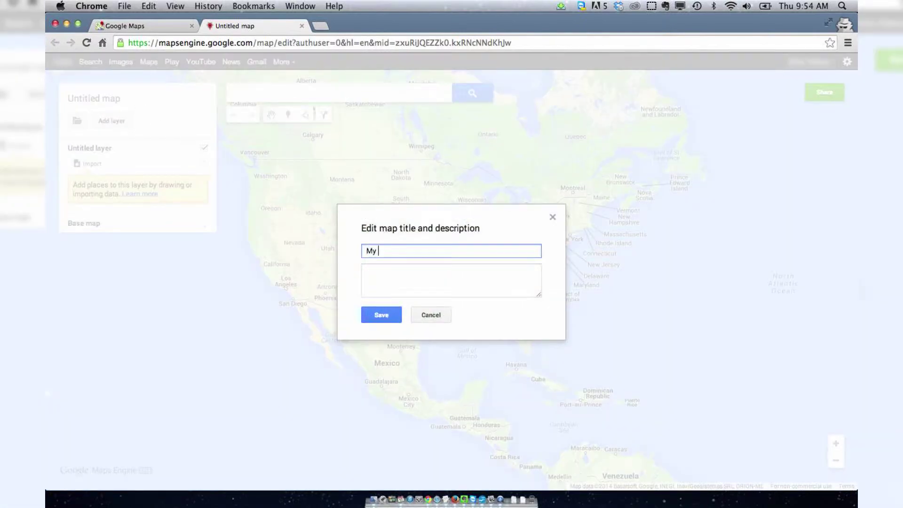
text( Dive Bar Pub Crawl)
click(376, 313)
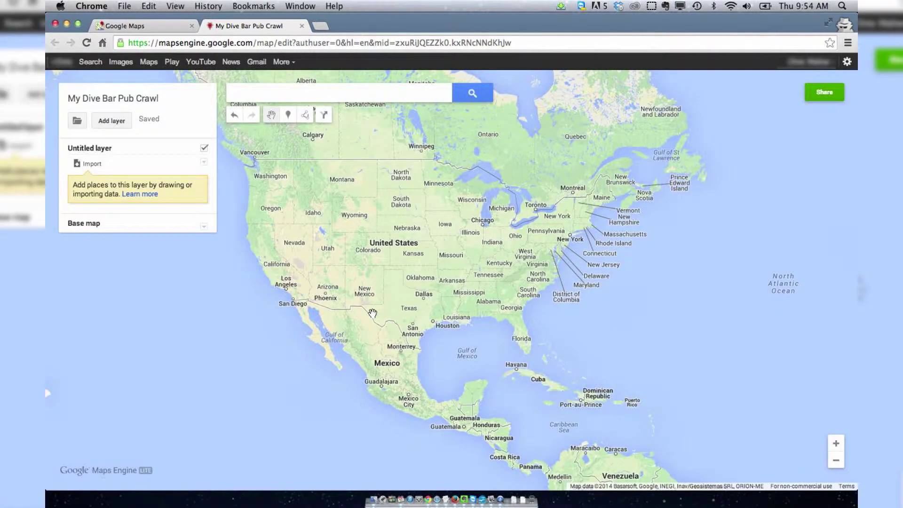
Step: Center the map on Chicago by searching for 'chicago'
click(256, 90)
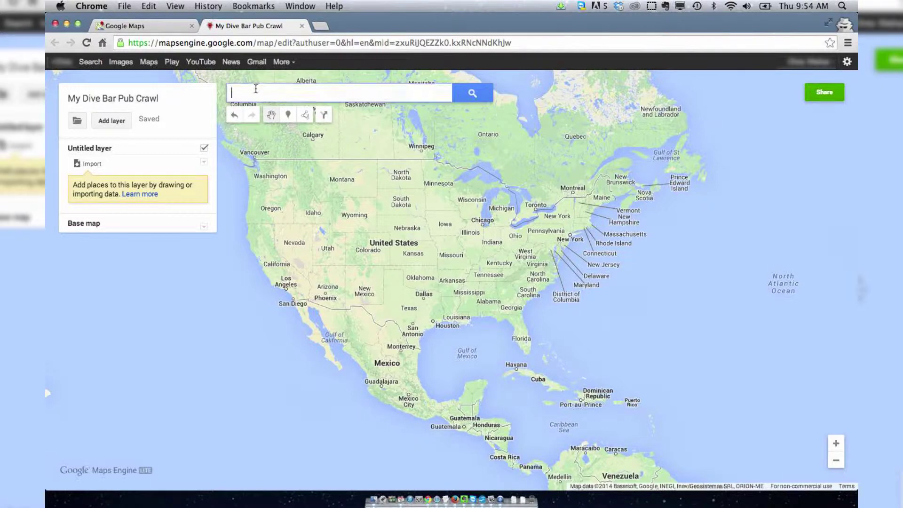
text(chicago)
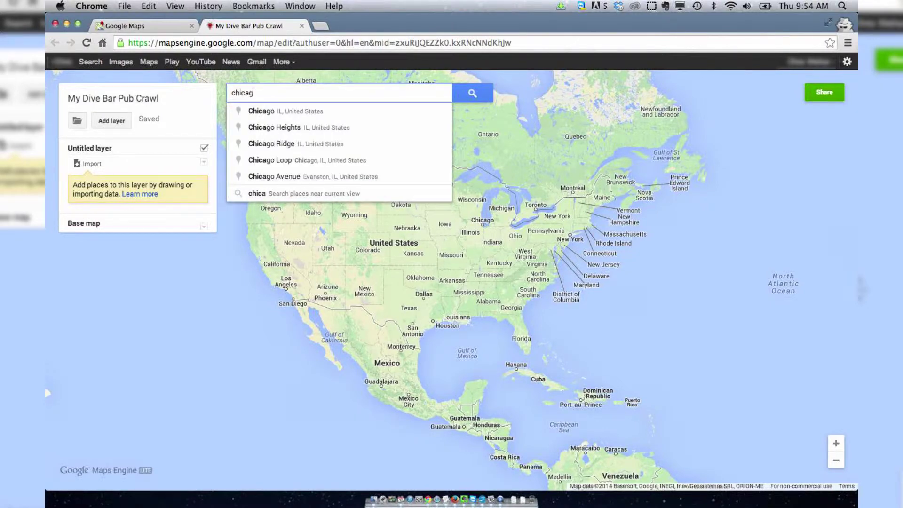
key(Return)
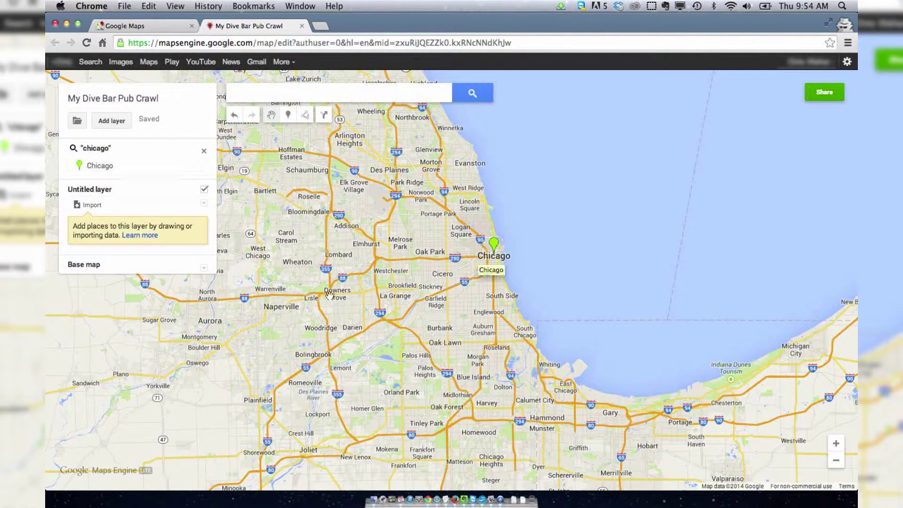
Step: Search for 'dive bar' to pin ten bar results around central Chicago
click(252, 94)
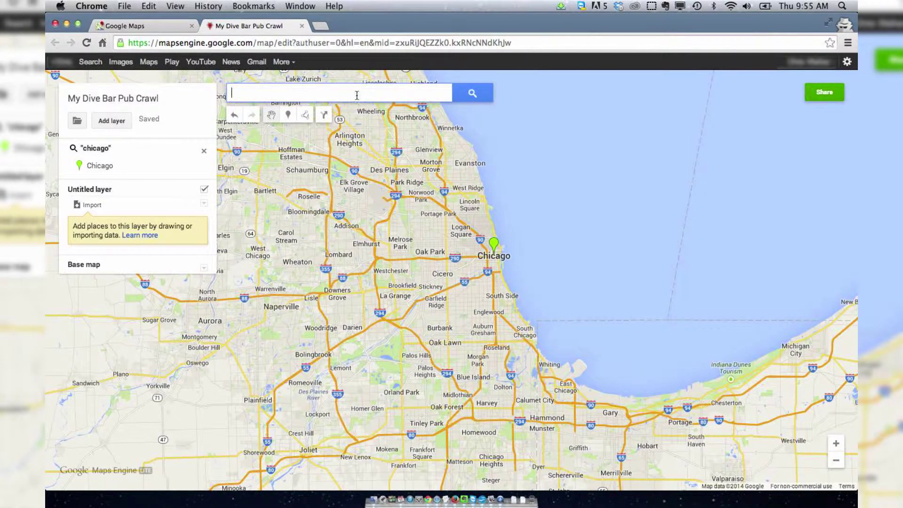
text(dive bar)
key(Return)
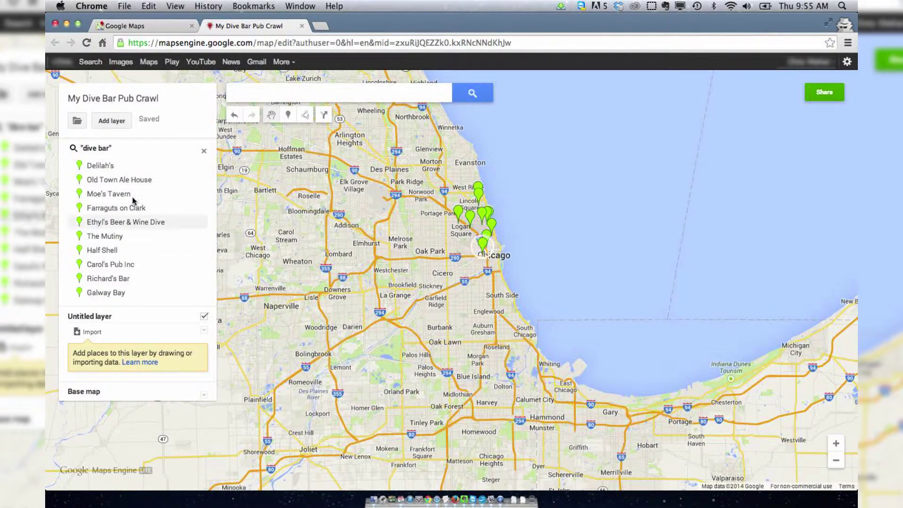
Step: Check Delilah's details, then add Farraguts on Clark to the layer
click(82, 167)
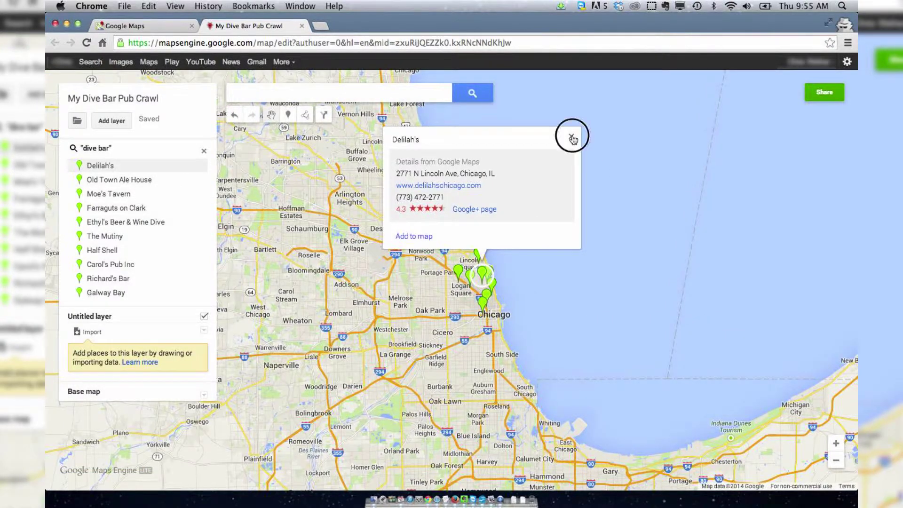
click(571, 136)
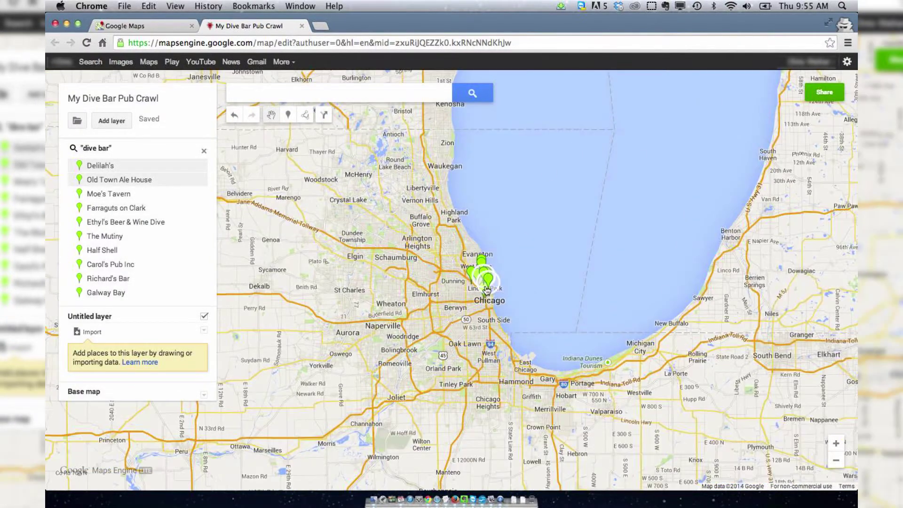
scroll(487, 289, up, 3)
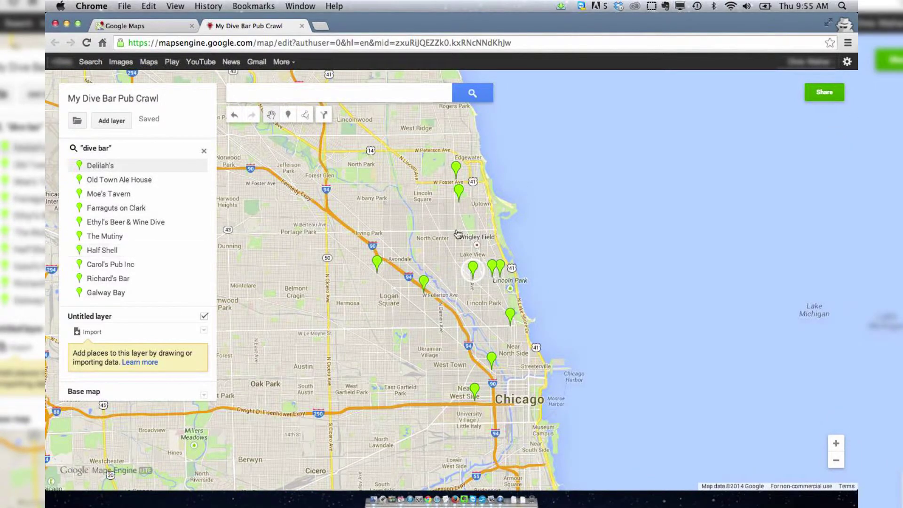
click(455, 168)
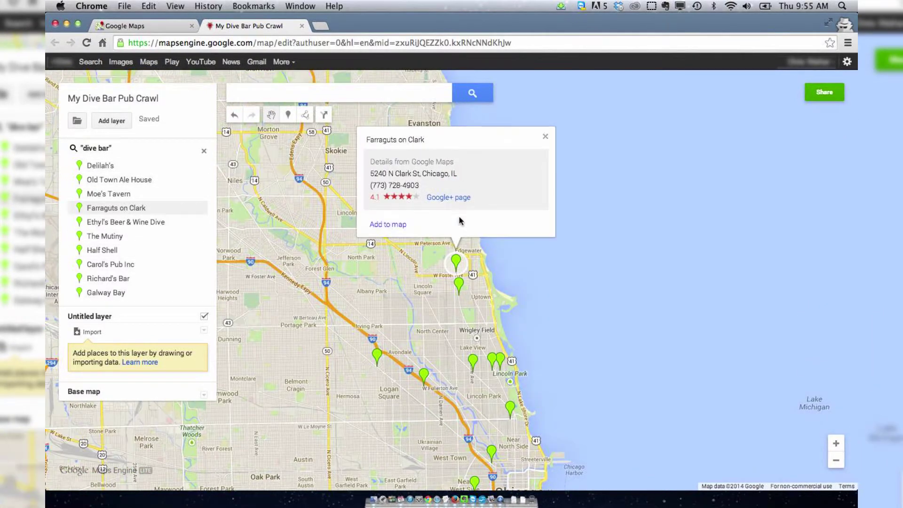
click(380, 225)
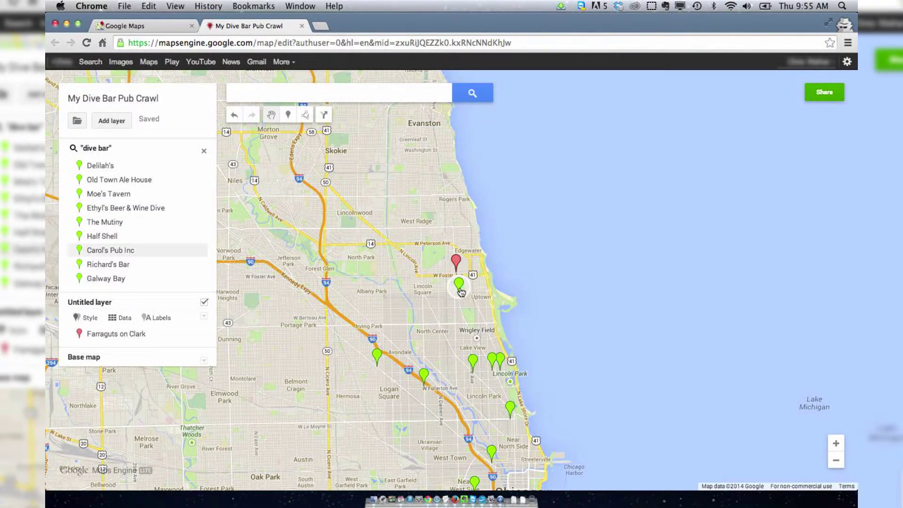
Step: Add Carol's Pub Inc, Delilah's, Half Shell and Galway Bay to the layer
click(460, 290)
click(395, 249)
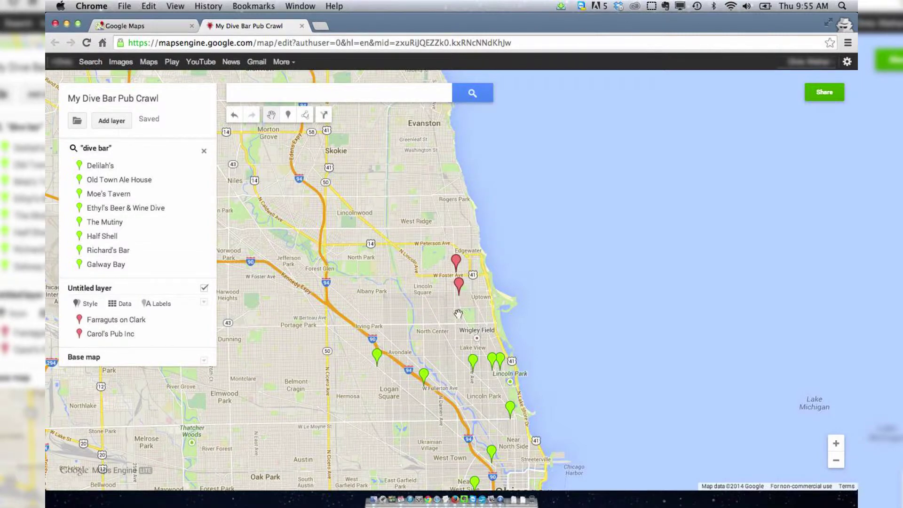
click(472, 361)
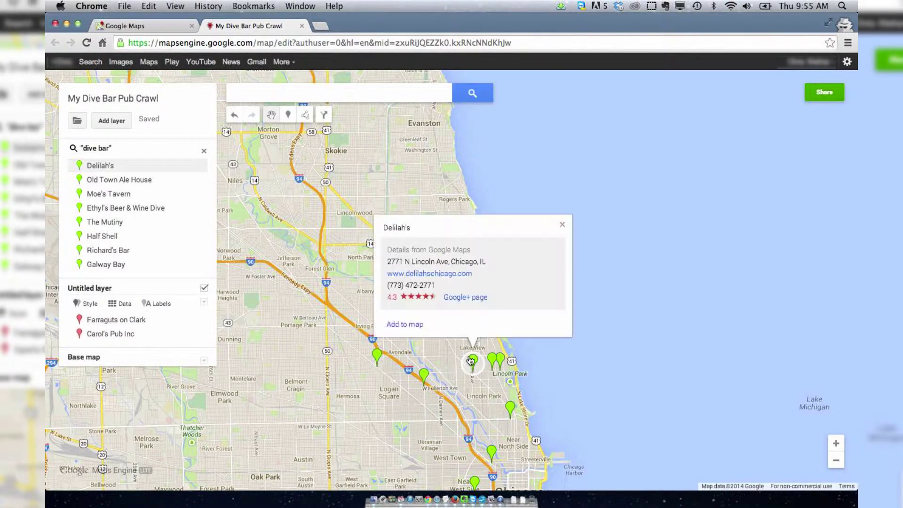
click(405, 325)
click(492, 362)
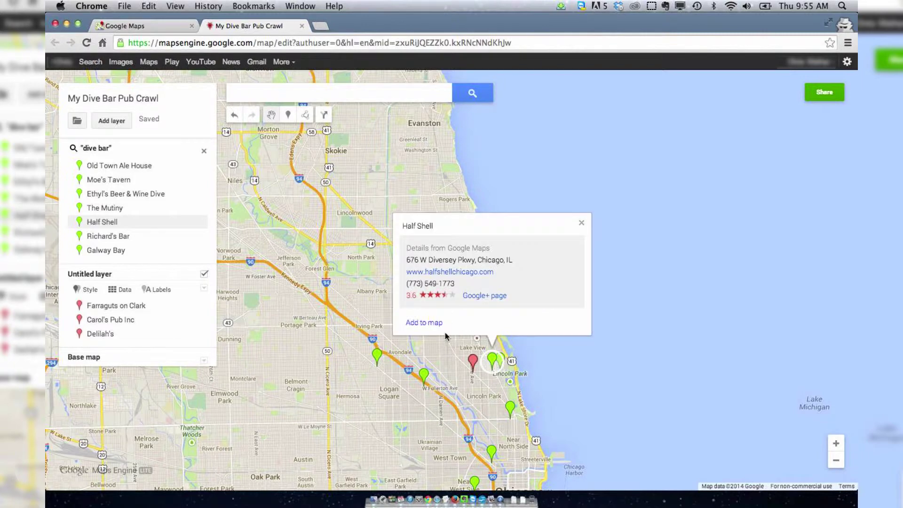
click(414, 322)
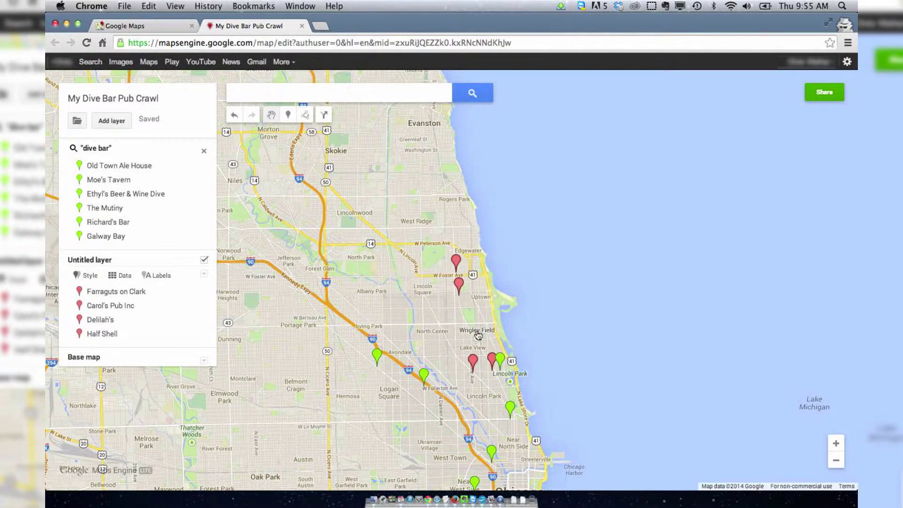
click(500, 361)
click(429, 323)
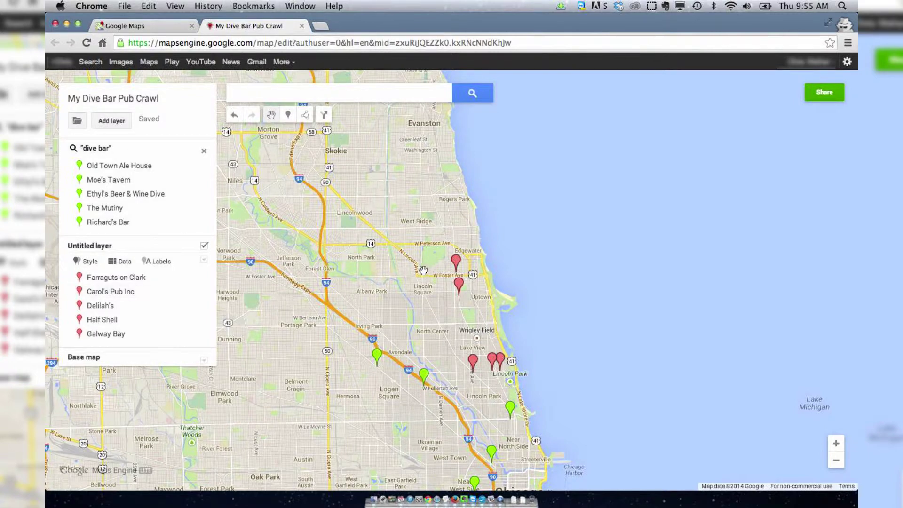
Step: Place a custom marker named Homebase near West Peterson Ave
click(289, 116)
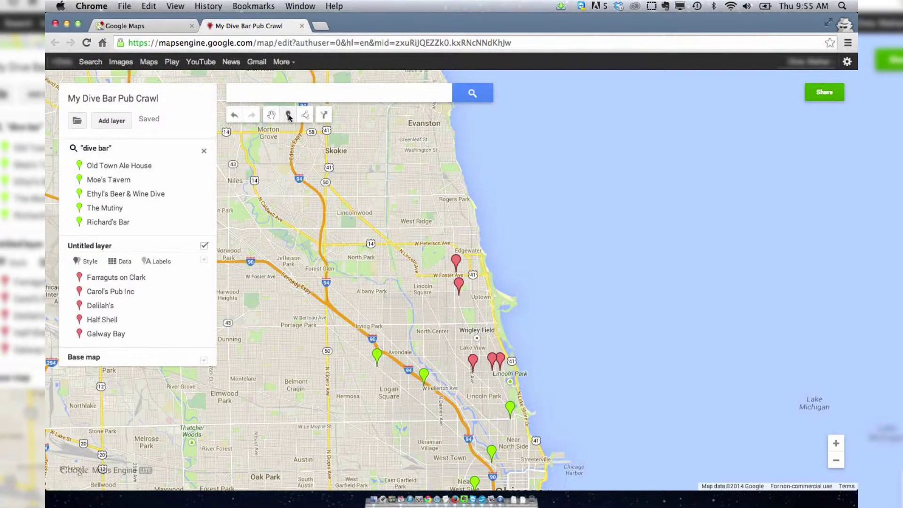
click(422, 266)
text(Homebase)
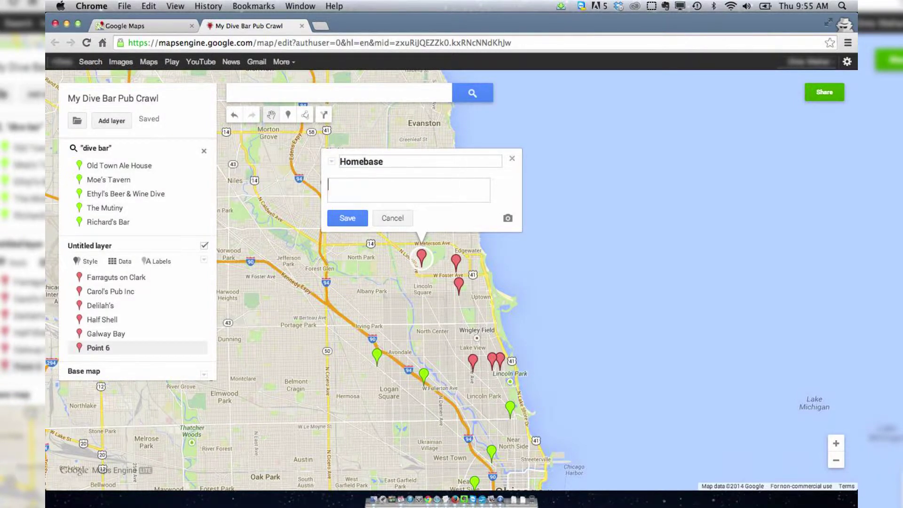
click(347, 218)
click(512, 162)
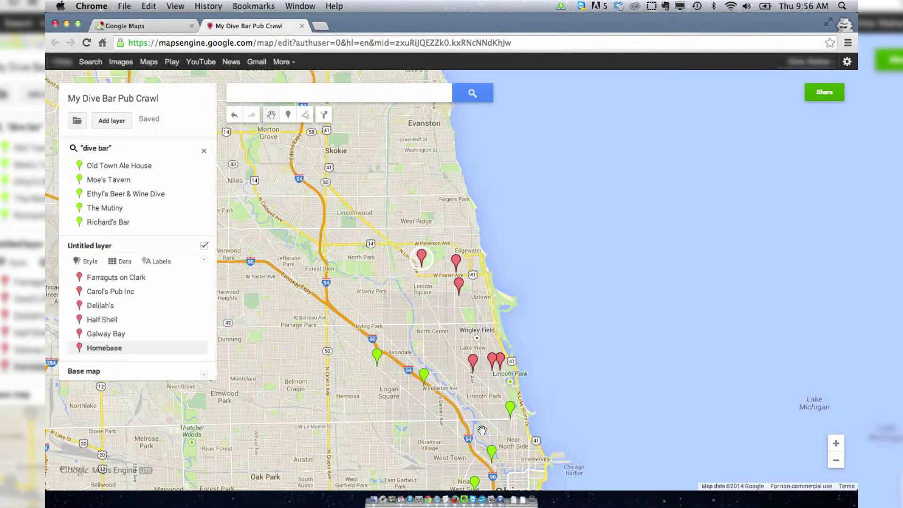
Step: Place a second custom marker named River End near Near North Side
click(290, 117)
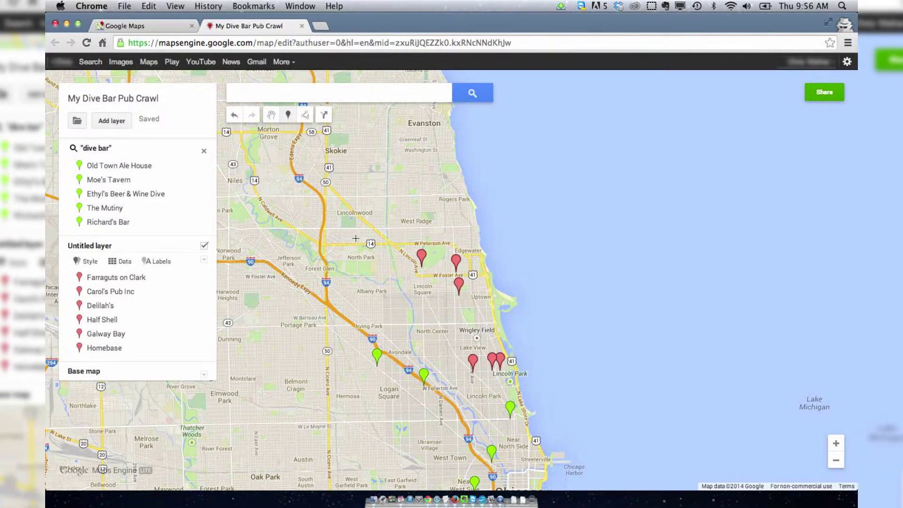
click(506, 468)
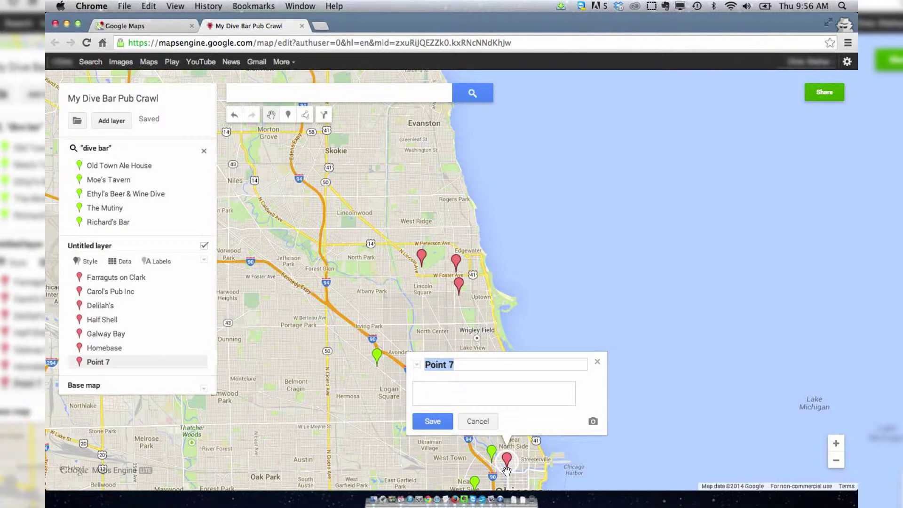
text(Riverend)
key(BackSpace)
key(BackSpace)
text(End)
key(Return)
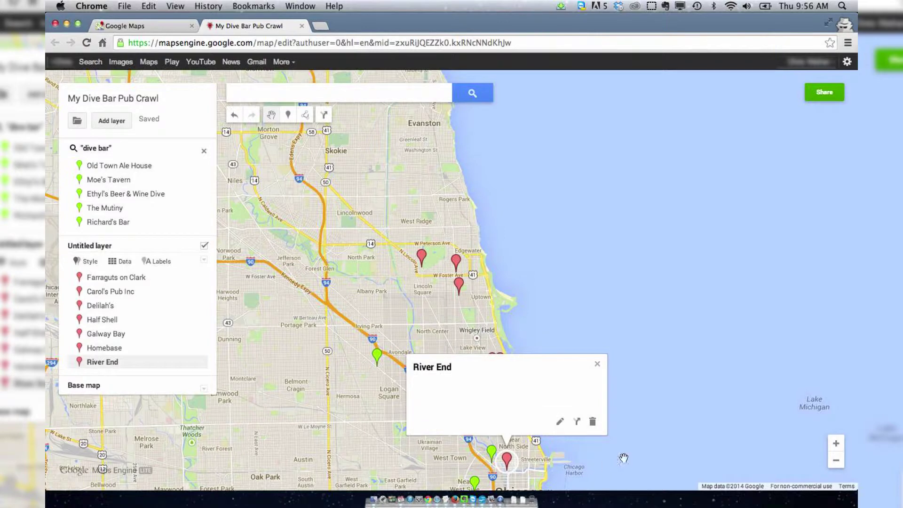
click(597, 363)
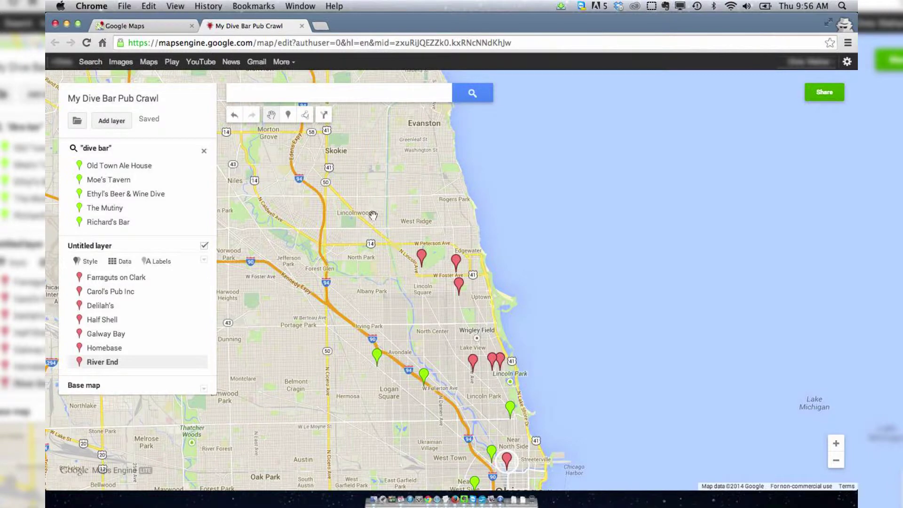
Step: Draw a route line from Homebase east, then south through the Lincoln Park bars, entering 'Rout' as its name
click(305, 117)
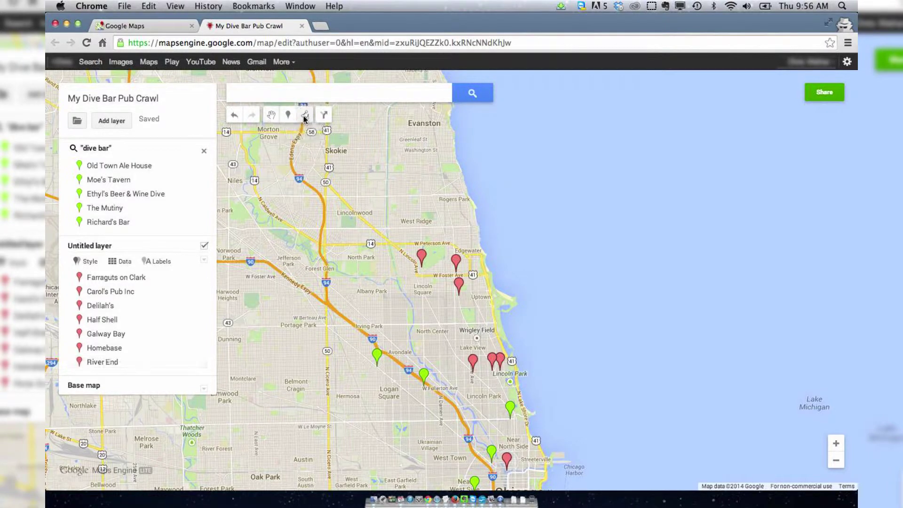
click(422, 266)
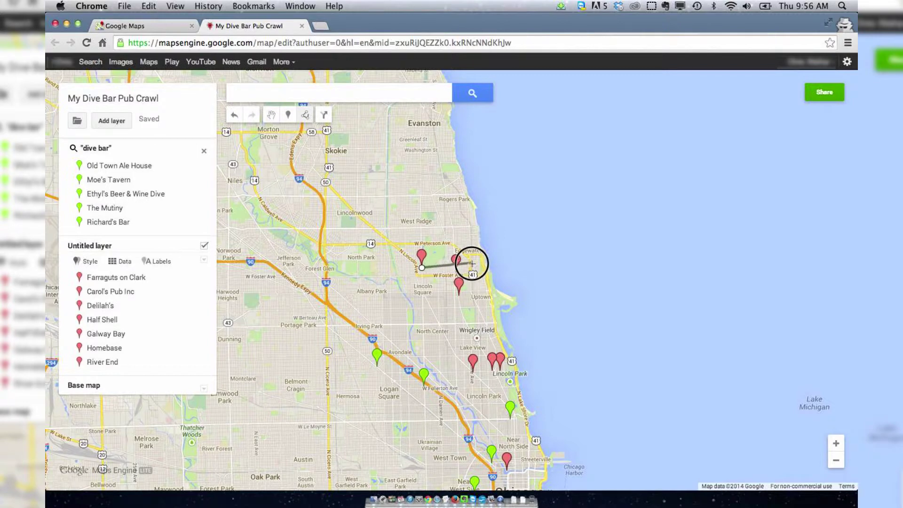
click(456, 272)
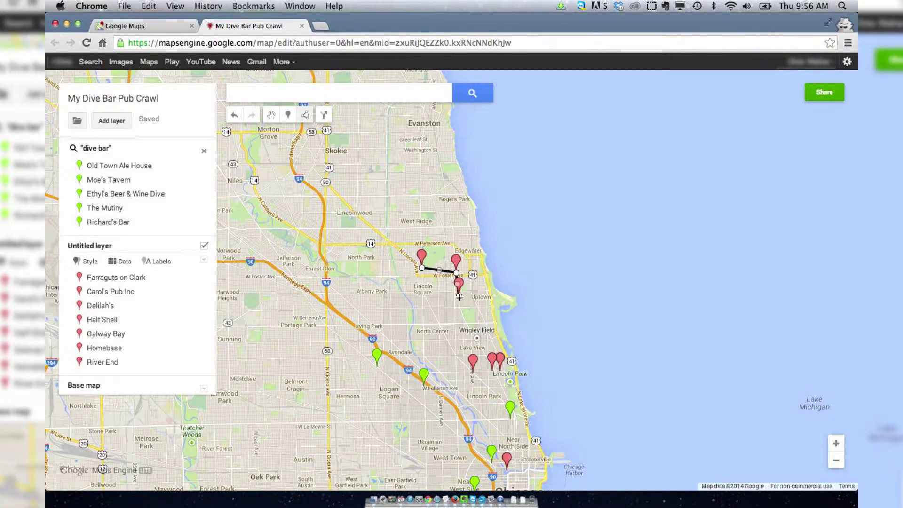
click(491, 367)
click(501, 363)
click(474, 373)
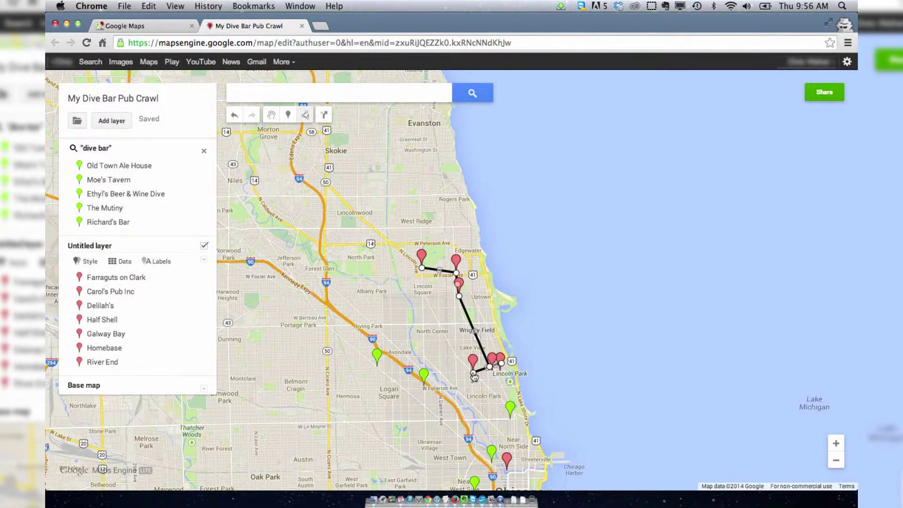
click(473, 373)
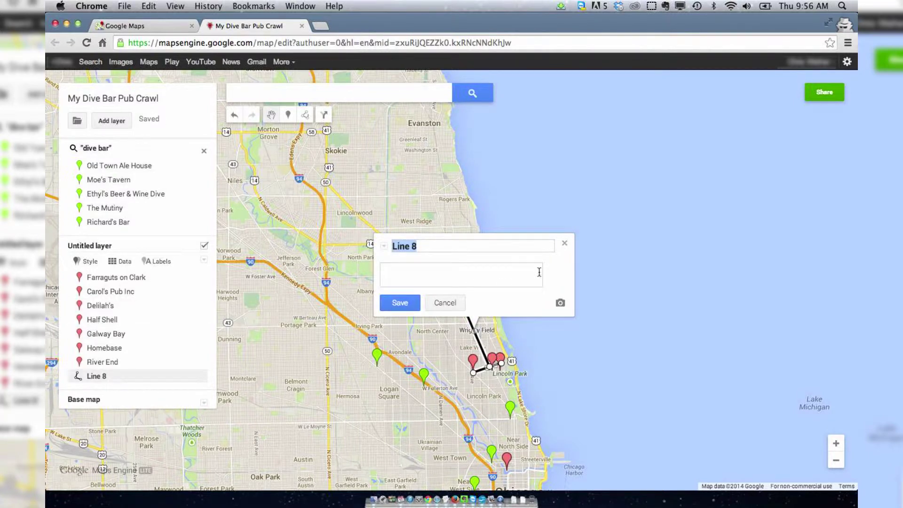
text(Rout)
click(565, 243)
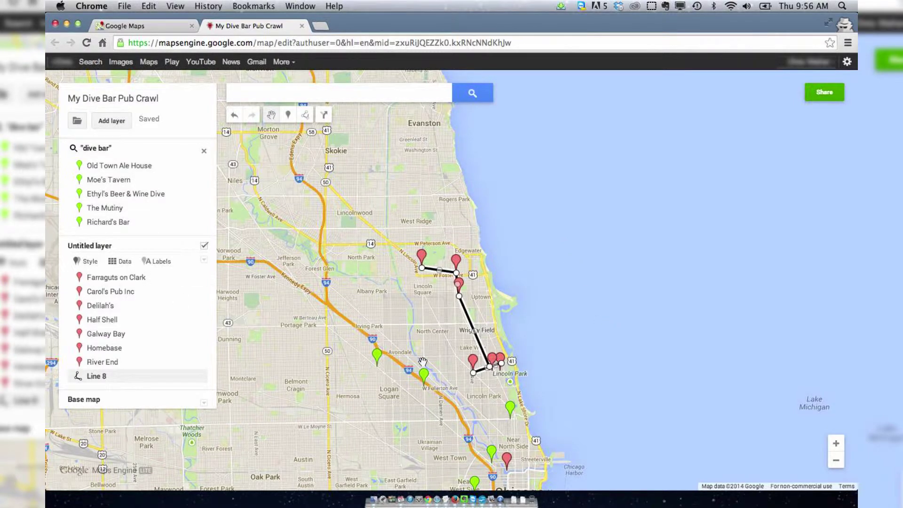
click(829, 94)
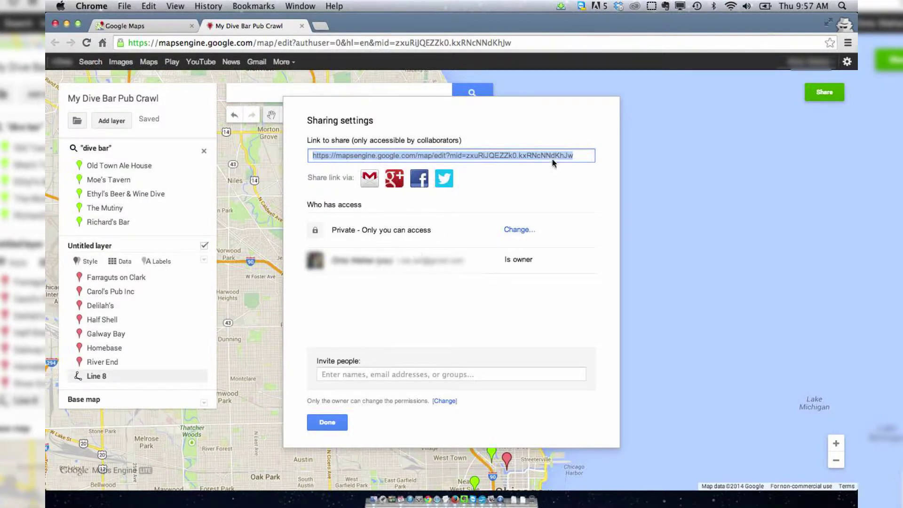
click(328, 422)
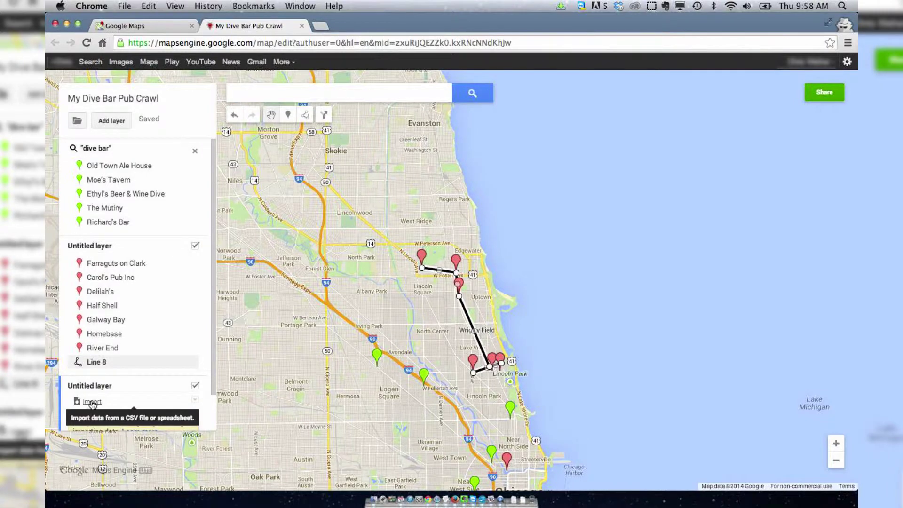
Step: Cancel the new layer's file import, hide that empty layer, and toggle the first layer off and on
click(92, 402)
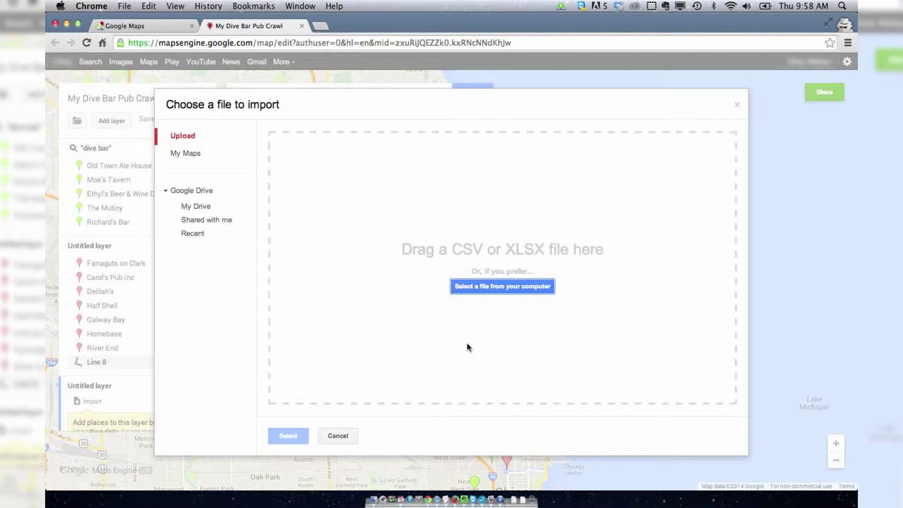
click(355, 437)
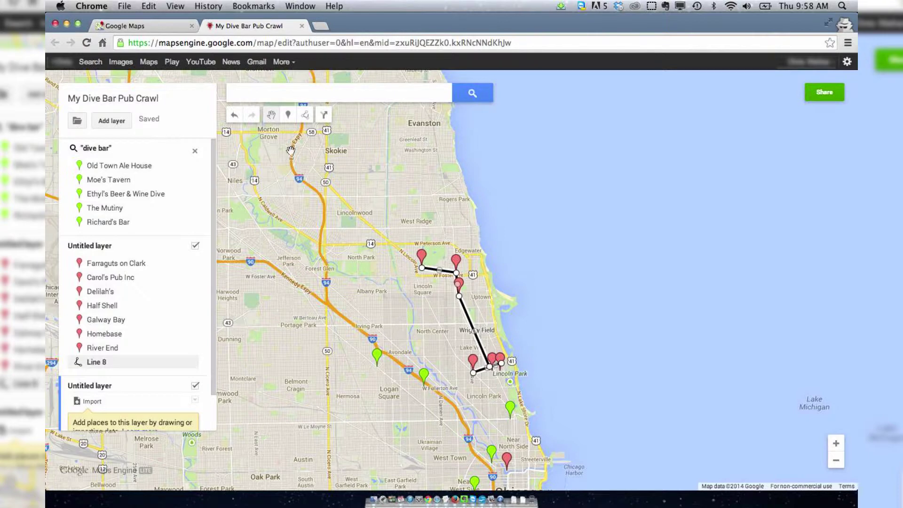
drag(212, 169, 223, 279)
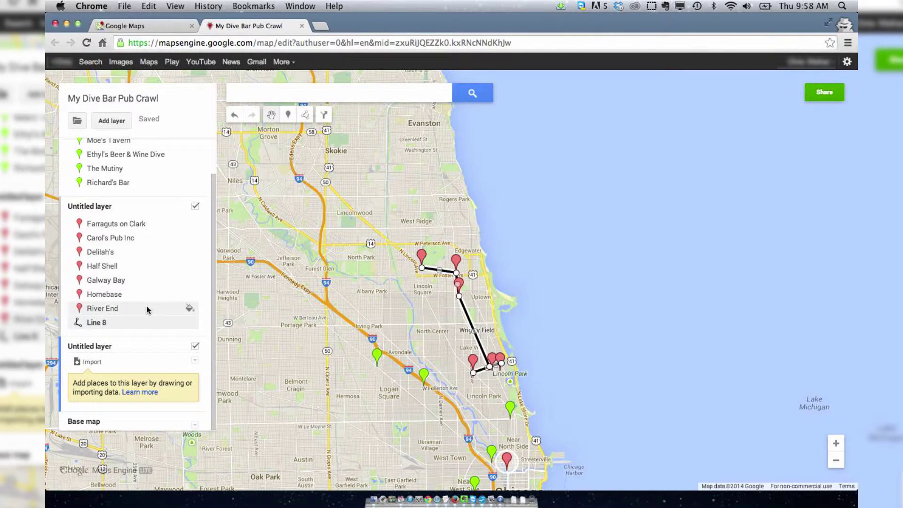
click(195, 346)
click(203, 244)
click(204, 246)
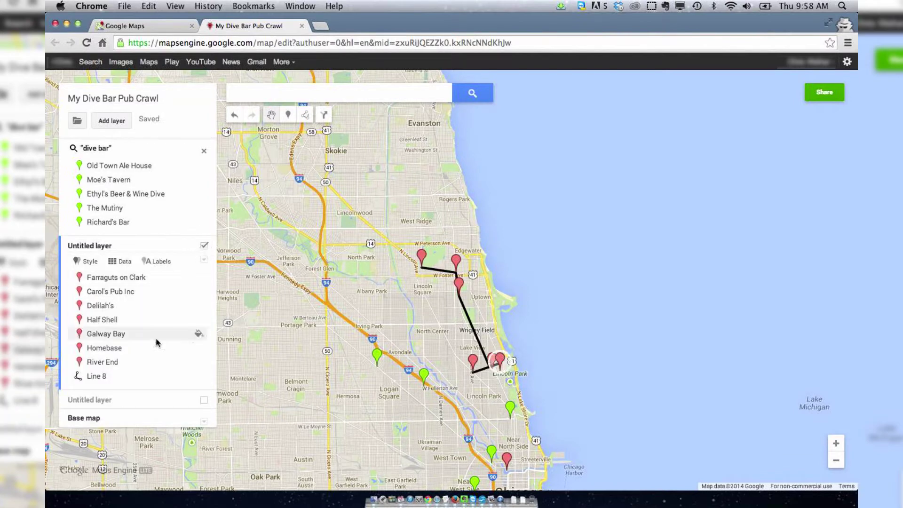